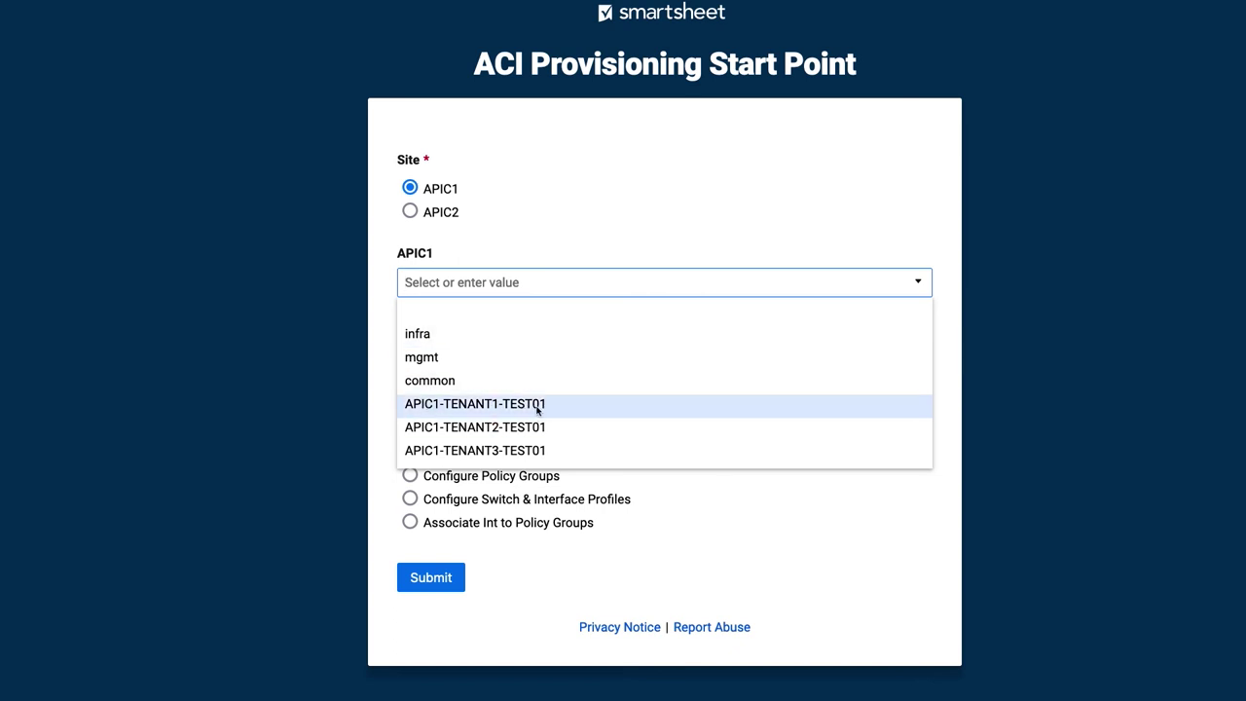
Step: Choose tenant APIC1-TENANT1-TEST01 and the Deploy an App use case in the provisioning form, and submit it
click(536, 404)
click(410, 359)
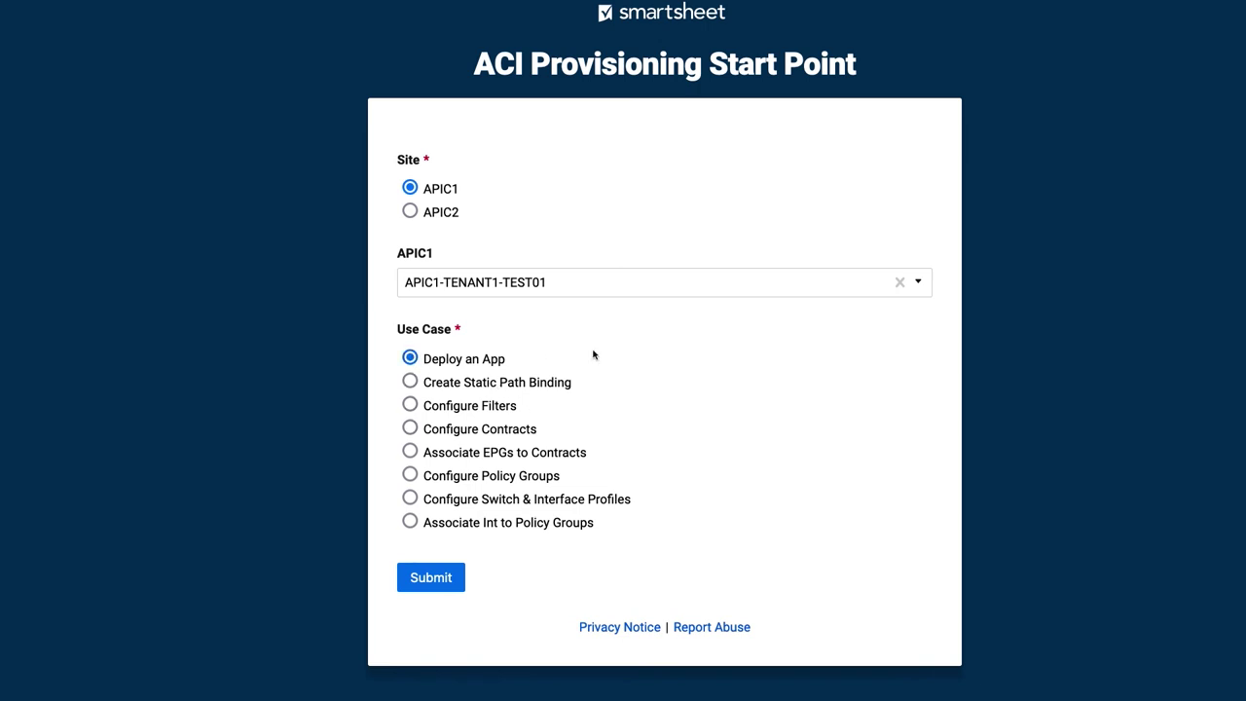
click(430, 580)
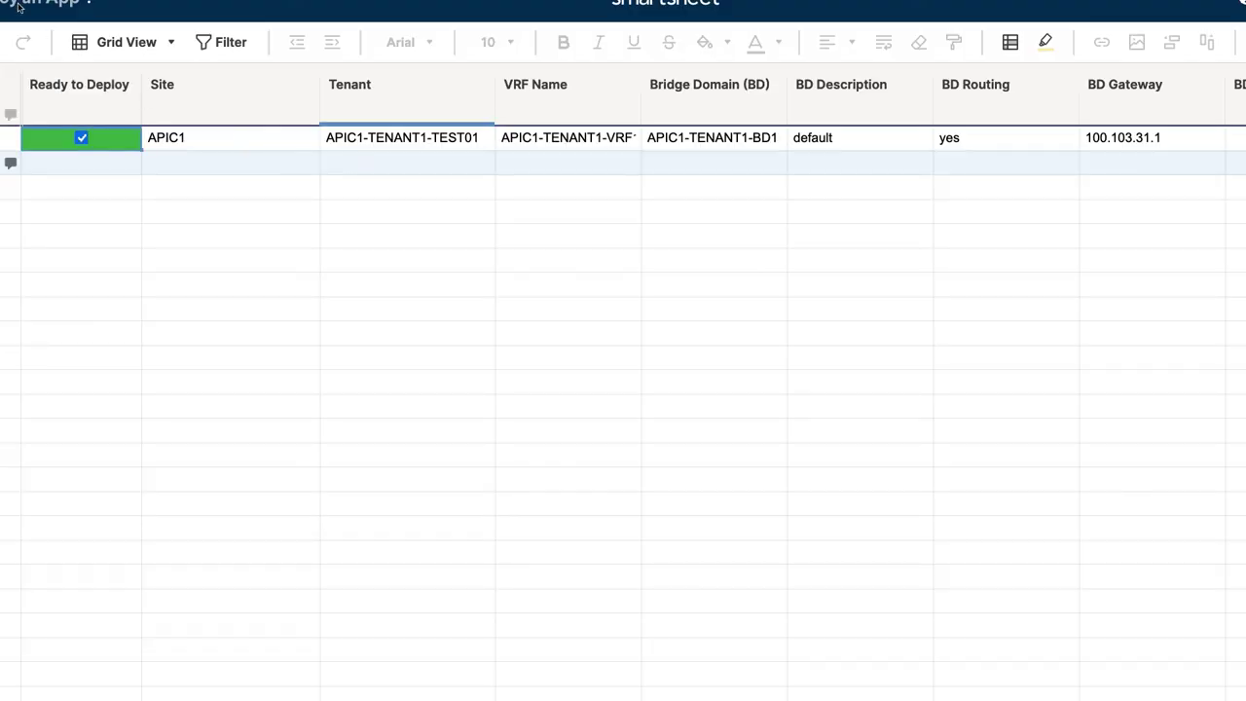
Step: Review the available choices for Site, Tenant, VRF Name and Bridge Domain in the Deploy an App row
click(292, 137)
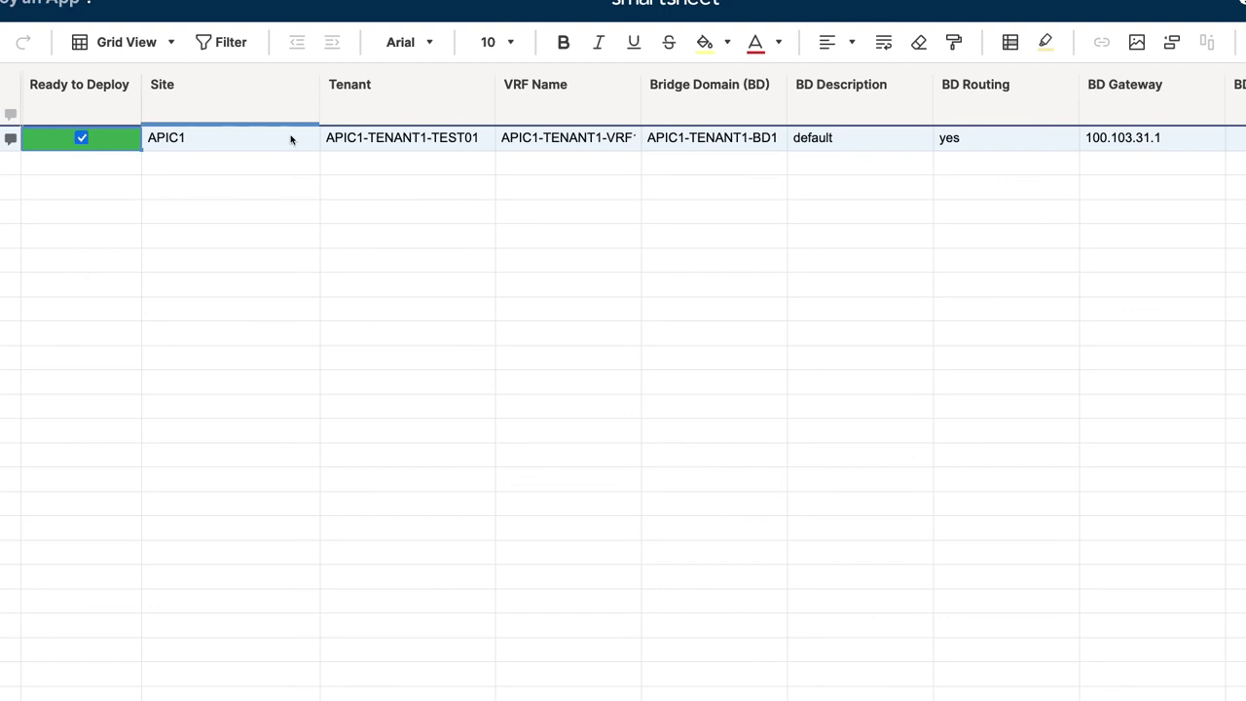
click(306, 138)
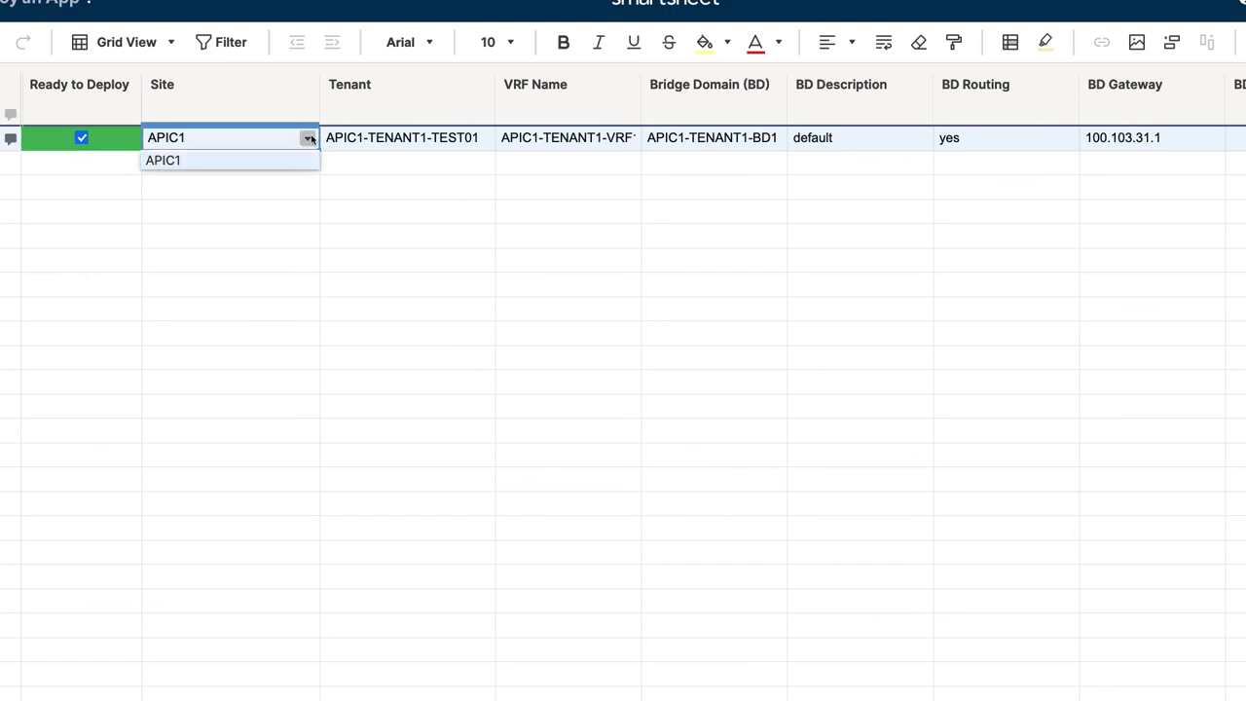
click(435, 139)
click(482, 138)
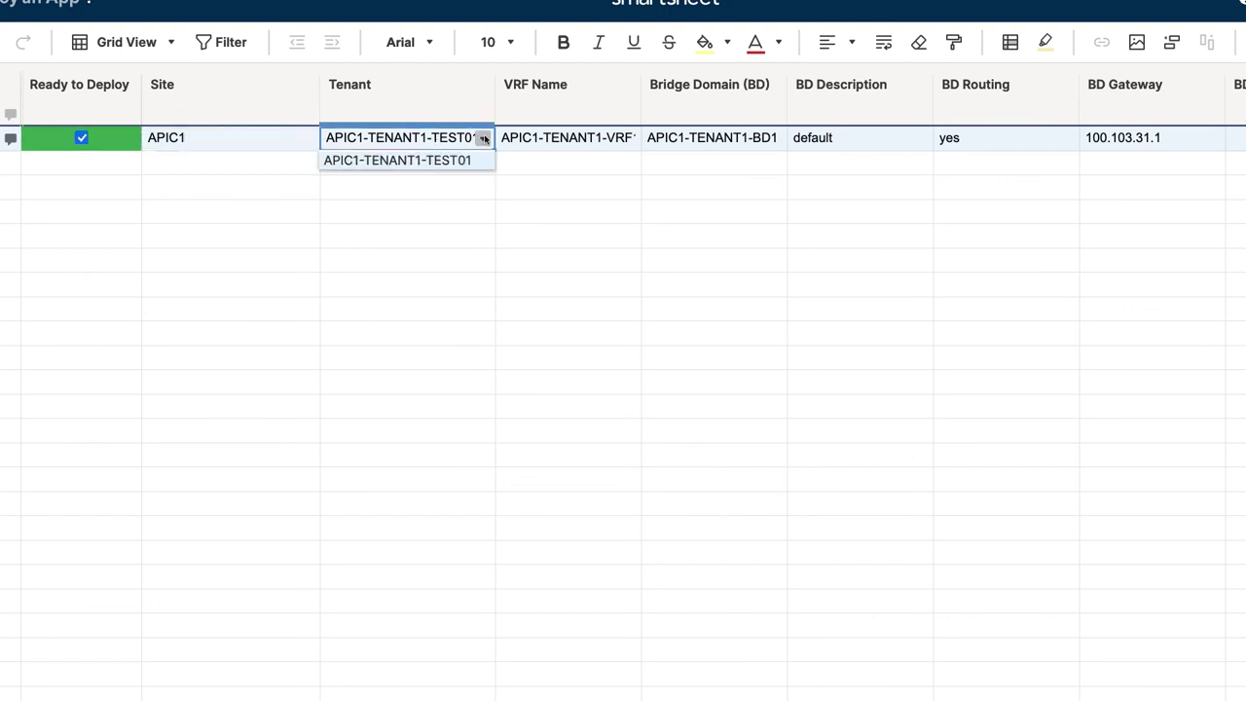
click(597, 139)
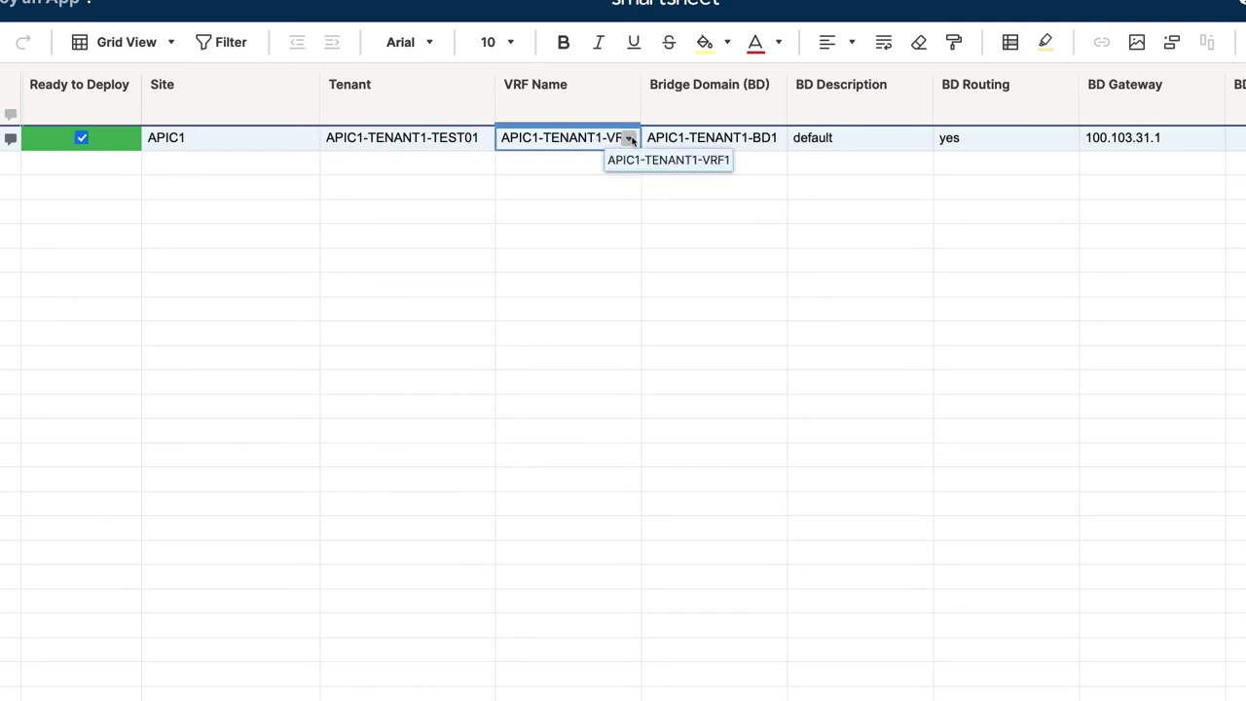
click(630, 140)
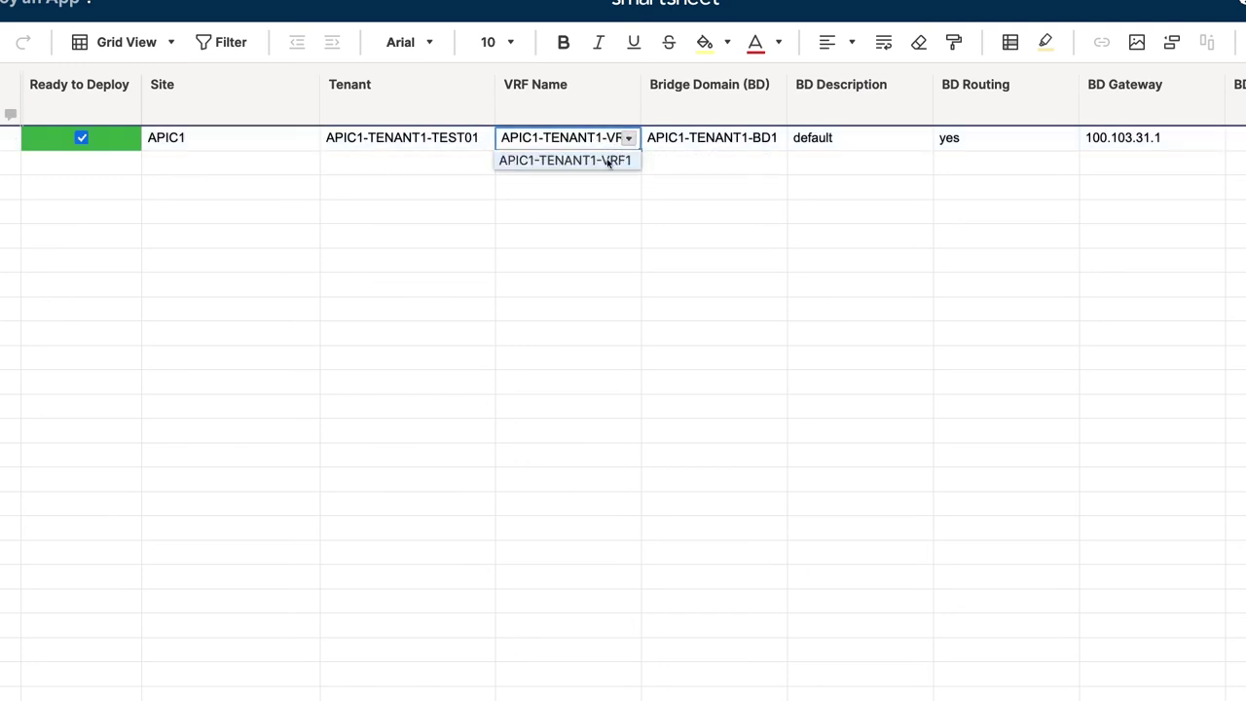
click(743, 139)
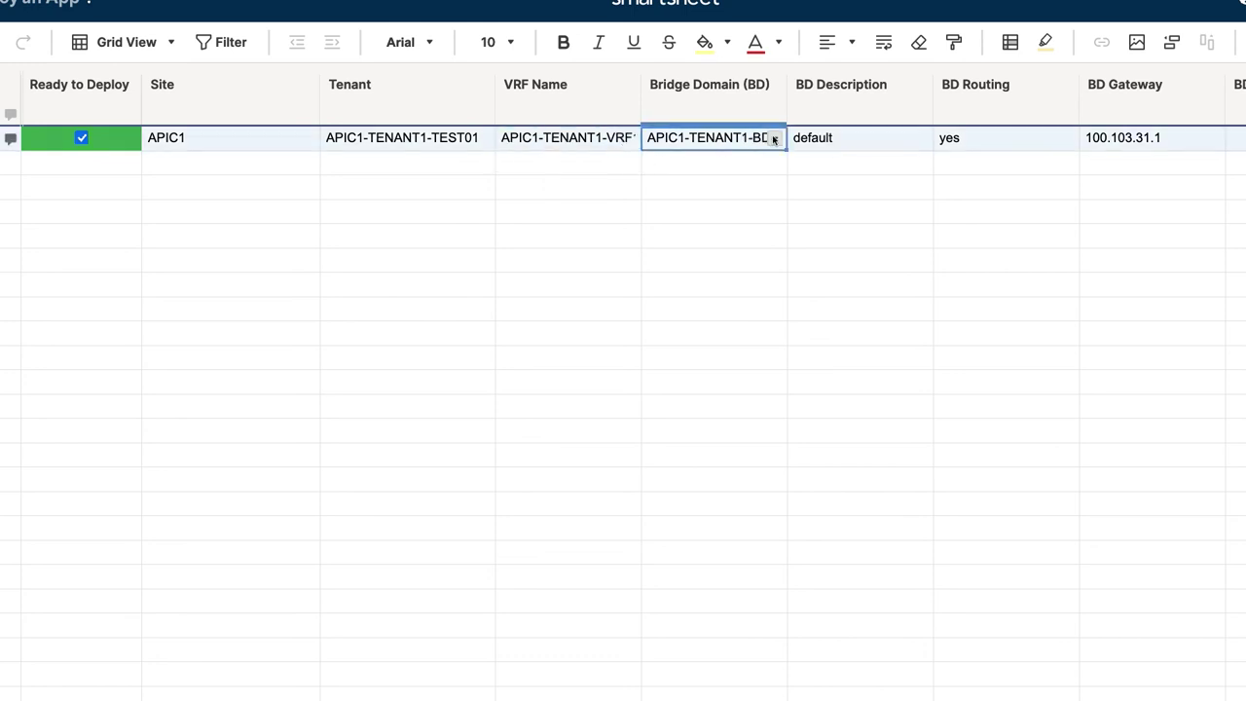
Step: Examine the remaining bridge domain, application, EPG and domain fields across the Deploy an App row
click(1155, 139)
key(Tab)
key(Tab)
key(Tab)
key(Tab)
key(Tab)
key(Tab)
key(Tab)
key(Tab)
key(Tab)
key(Tab)
key(Tab)
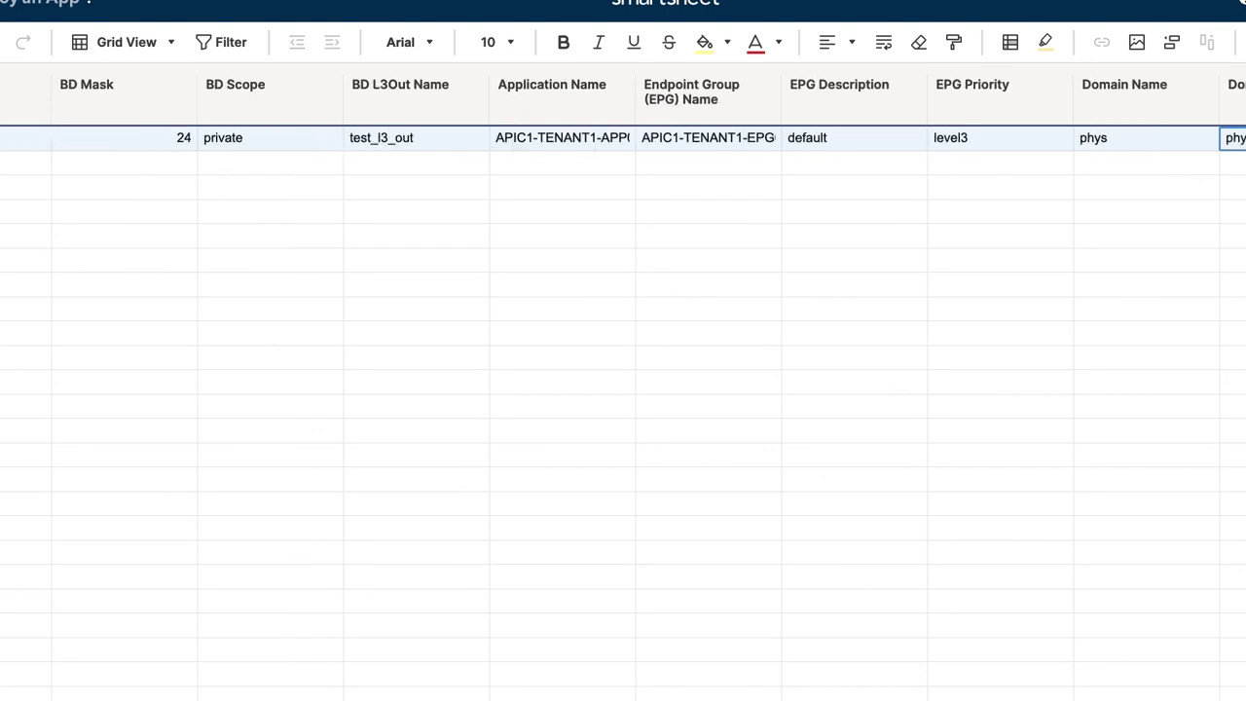
key(shift+Tab)
key(shift+Tab)
key(shift+Tab)
key(shift+Tab)
key(shift+Tab)
key(shift+Tab)
key(shift+Tab)
key(shift+Tab)
key(shift+Tab)
key(shift+Tab)
key(shift+Tab)
key(shift+Tab)
key(shift+Tab)
key(shift+Tab)
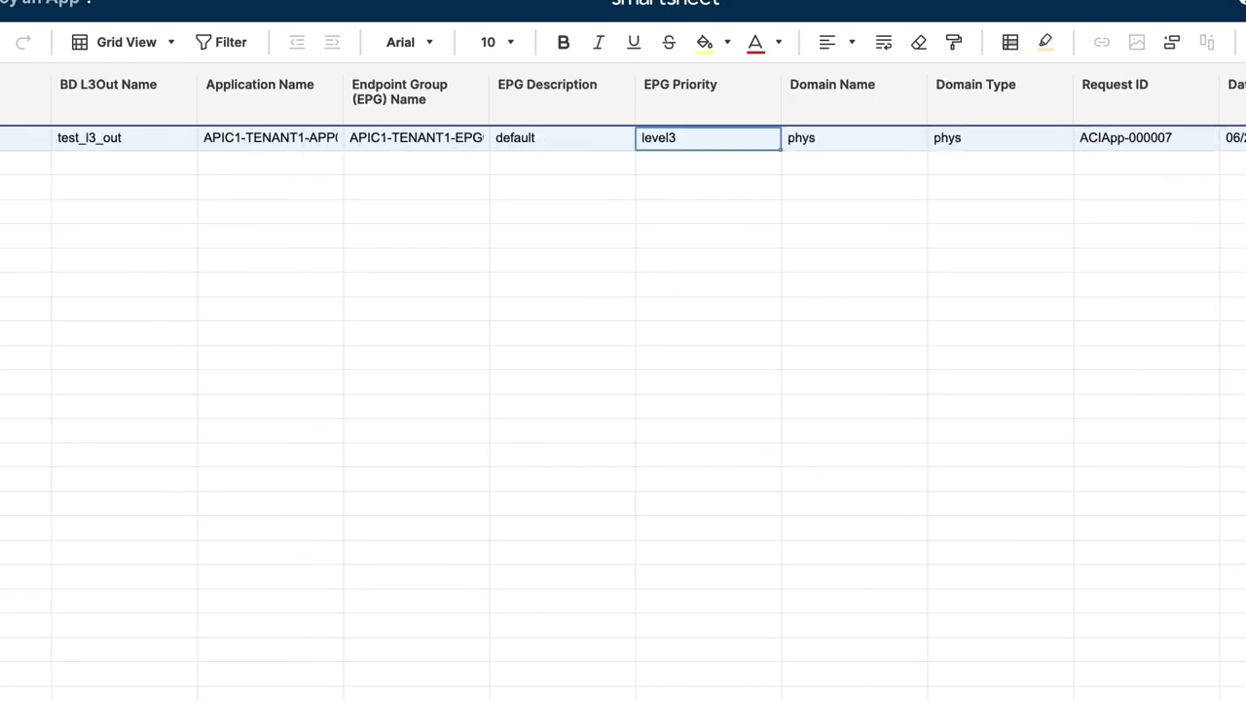
key(shift+Tab)
key(shift+Tab)
key(shift+Tab)
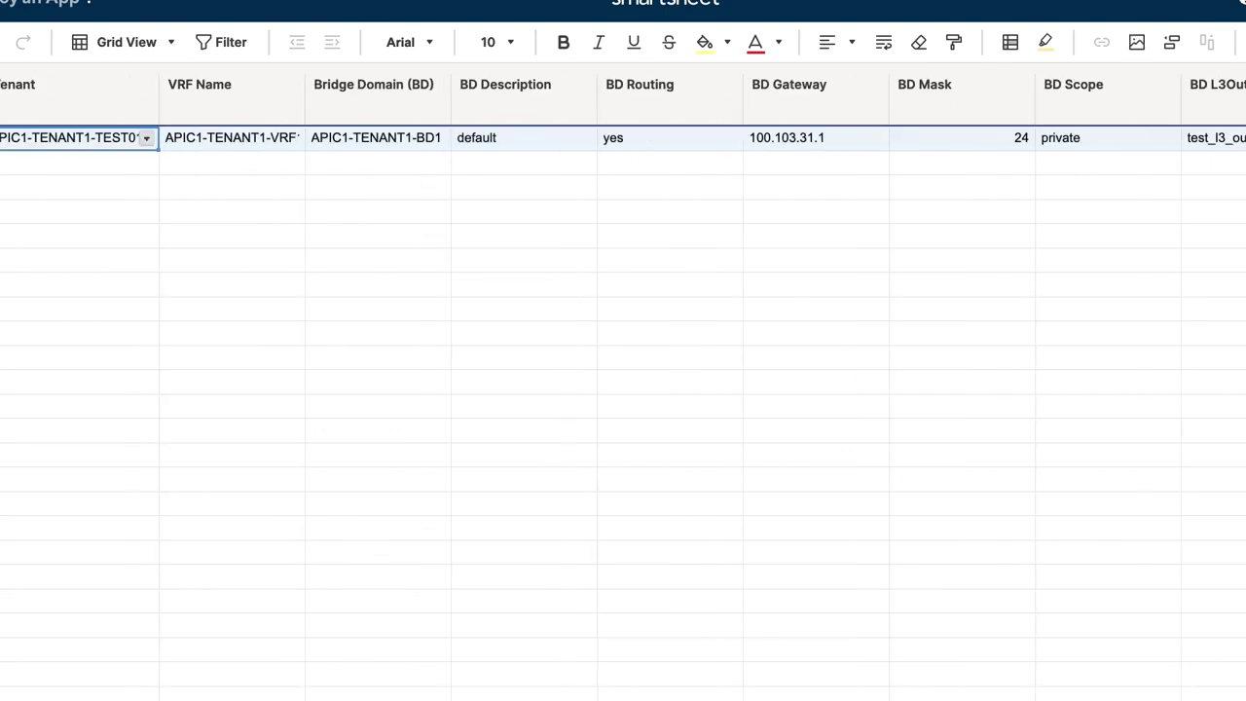
Step: Set the row's BD Gateway to 100.103.32.1 and save the sheet
key(Tab)
key(Tab)
key(Tab)
key(Tab)
key(Tab)
key(Tab)
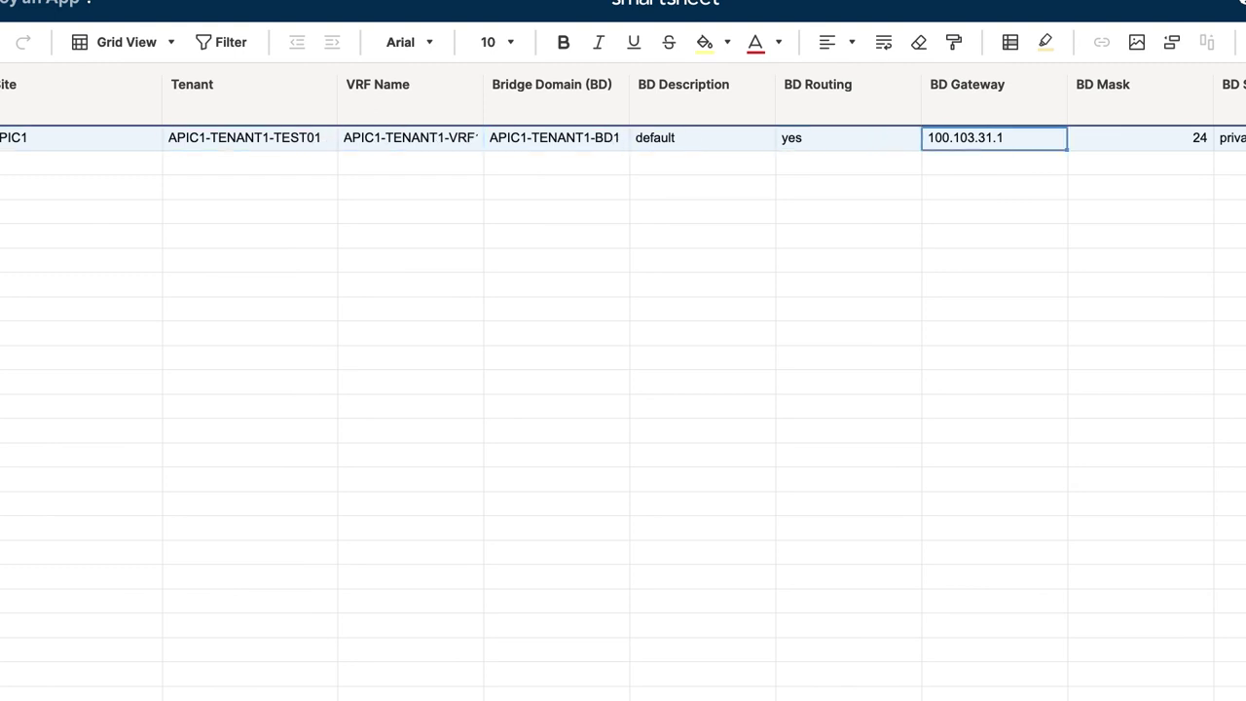
click(991, 139)
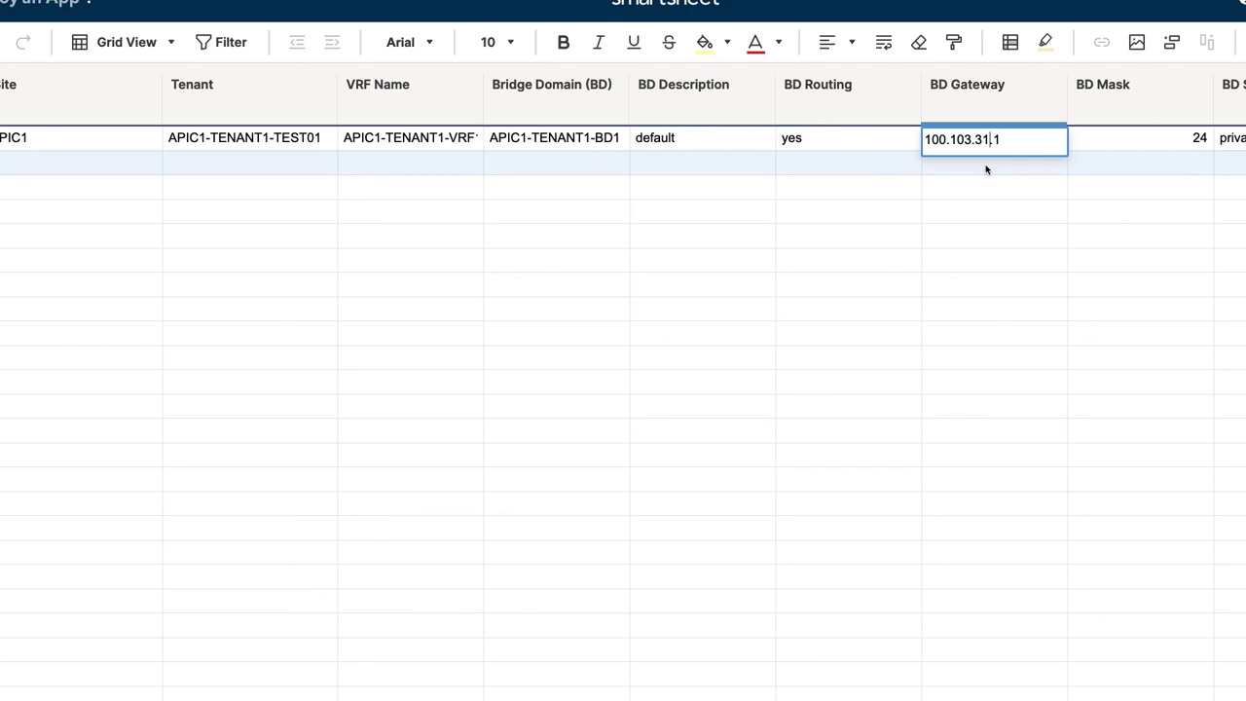
key(BackSpace)
text(2)
click(976, 172)
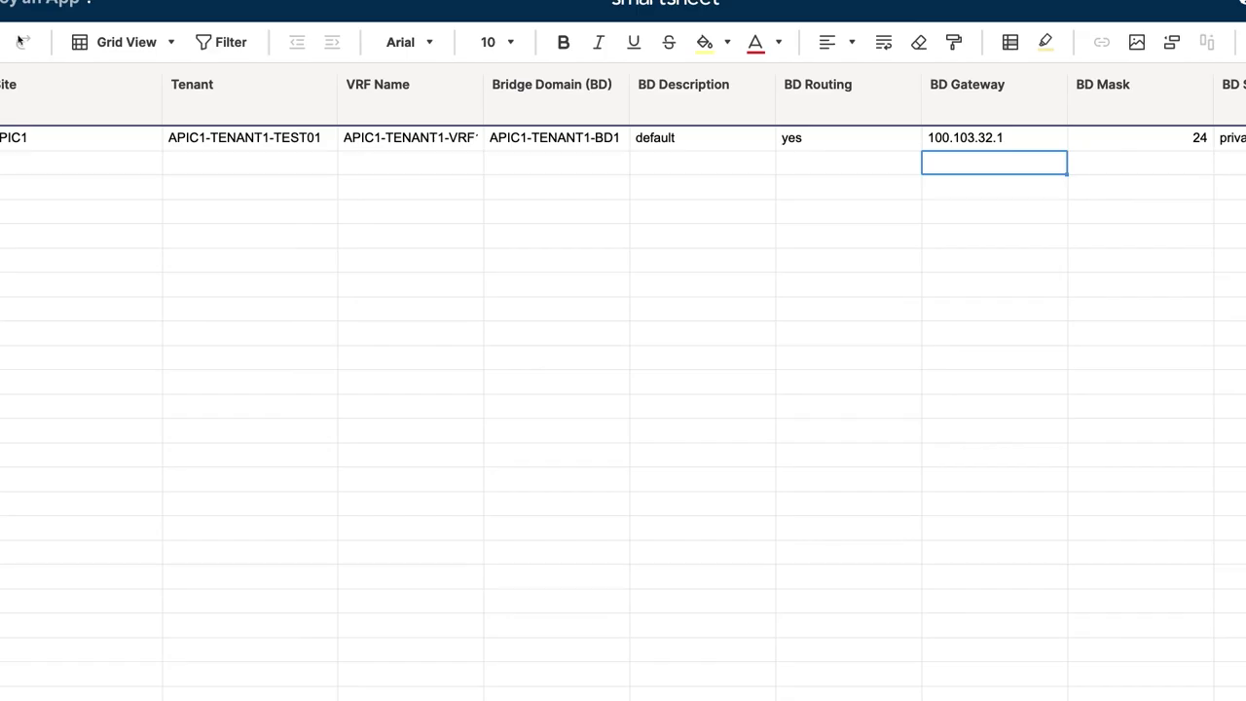
key(ctrl+s)
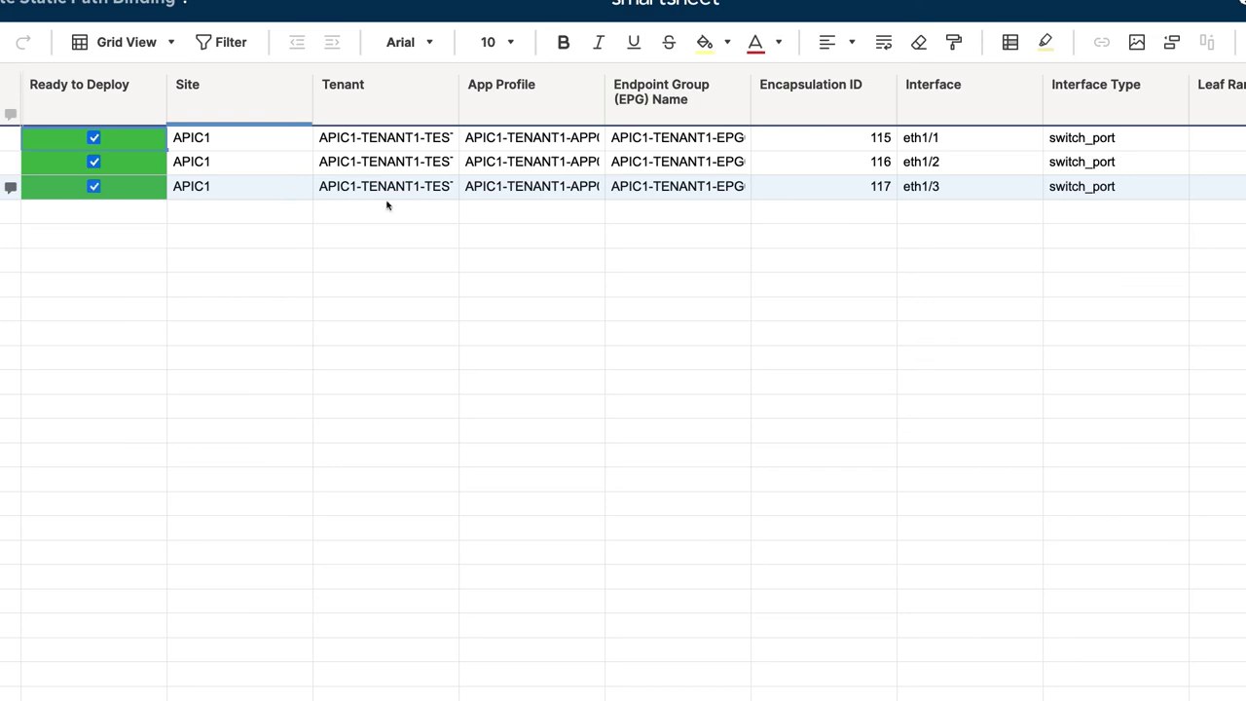
Step: In the Static Path Binding sheet, set the Encapsulation ID to 116 for eth1/1, 117 for eth1/2 and 118 for eth1/3
scroll(420, 143, right, 1)
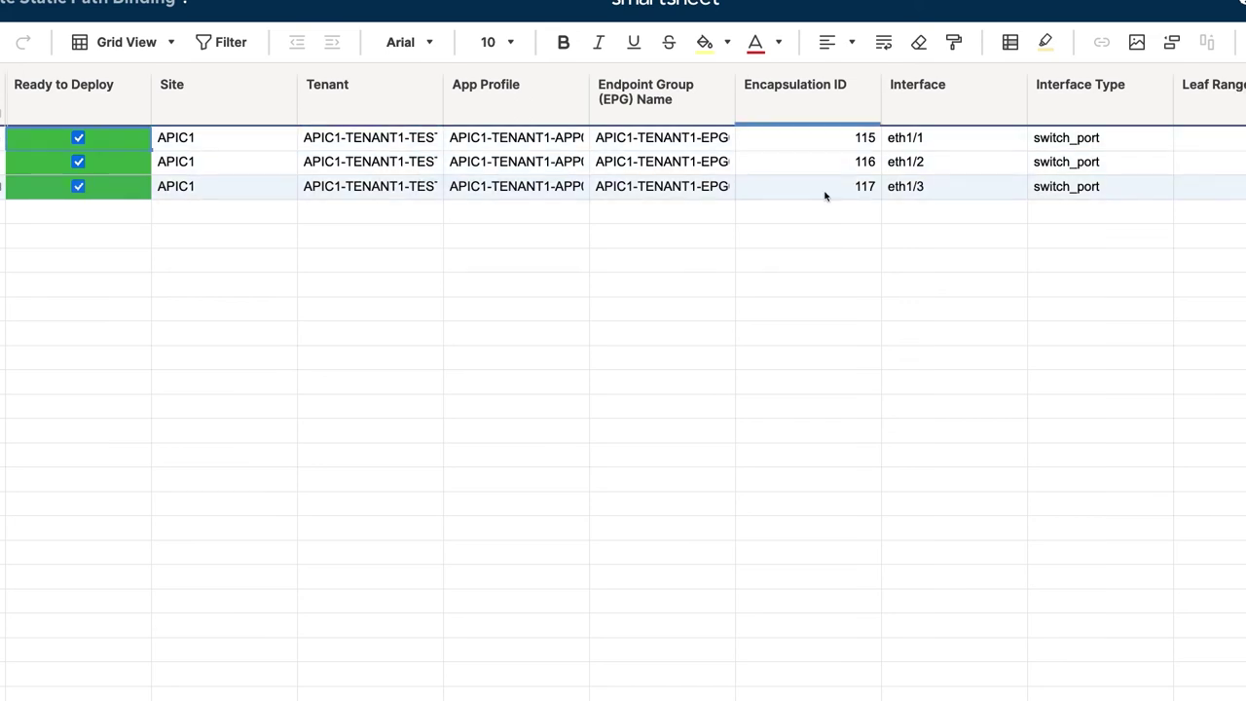
double_click(868, 138)
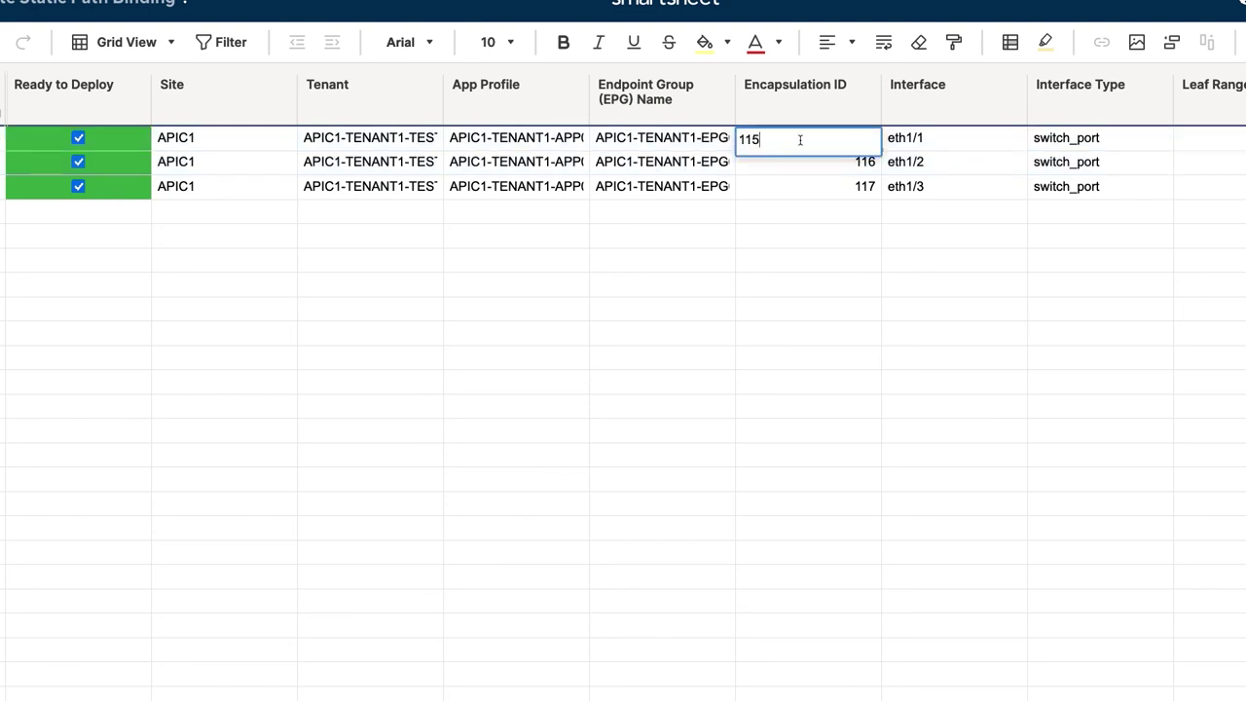
key(BackSpace)
text(6)
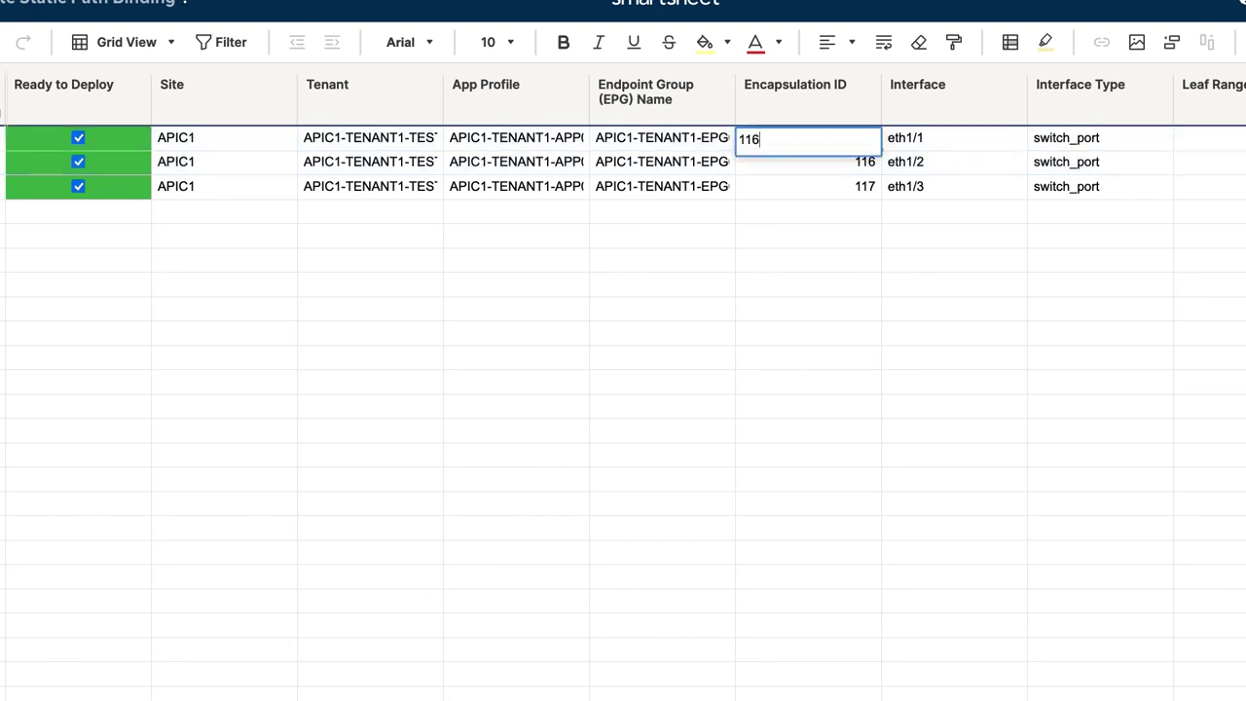
click(830, 167)
double_click(828, 163)
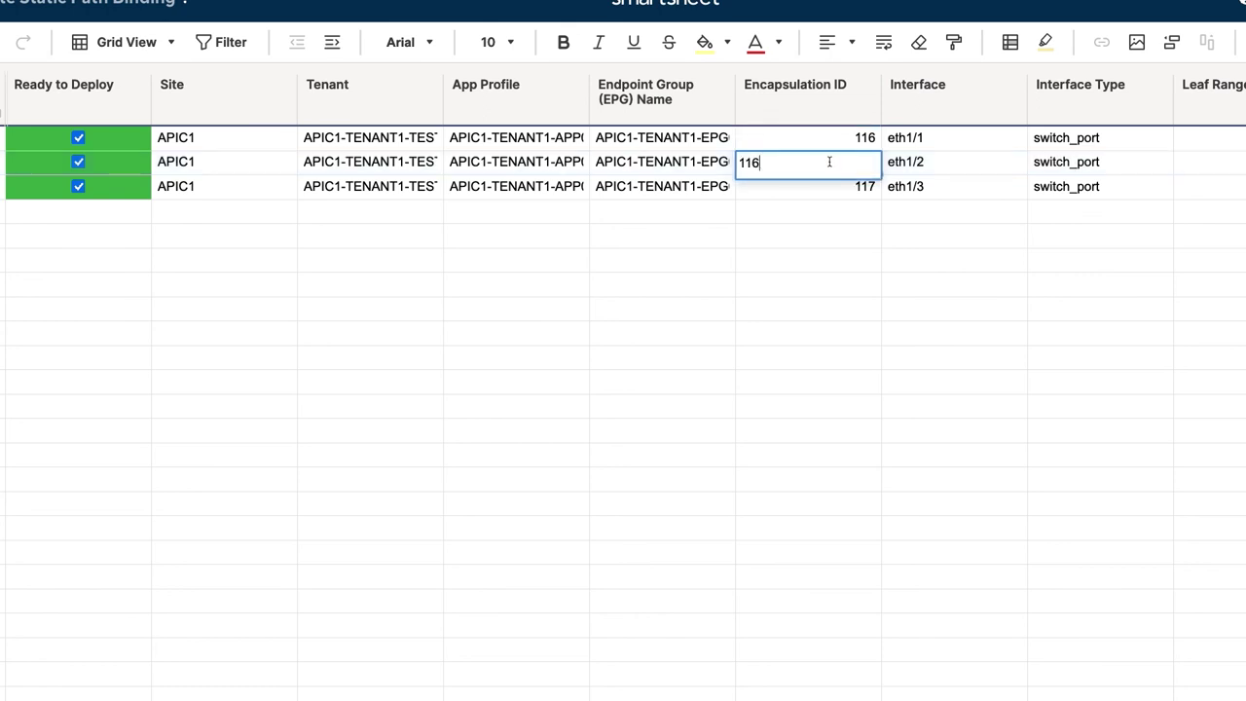
key(BackSpace)
text(7)
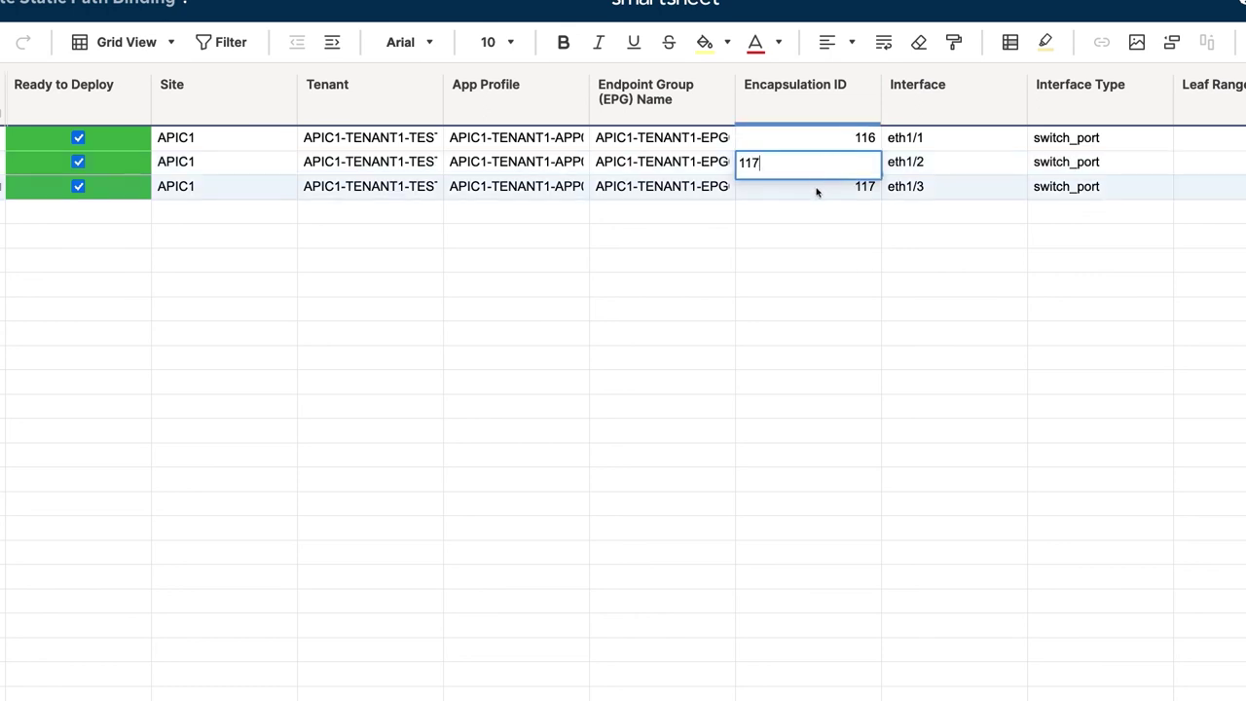
double_click(836, 186)
key(BackSpace)
text(8)
click(795, 237)
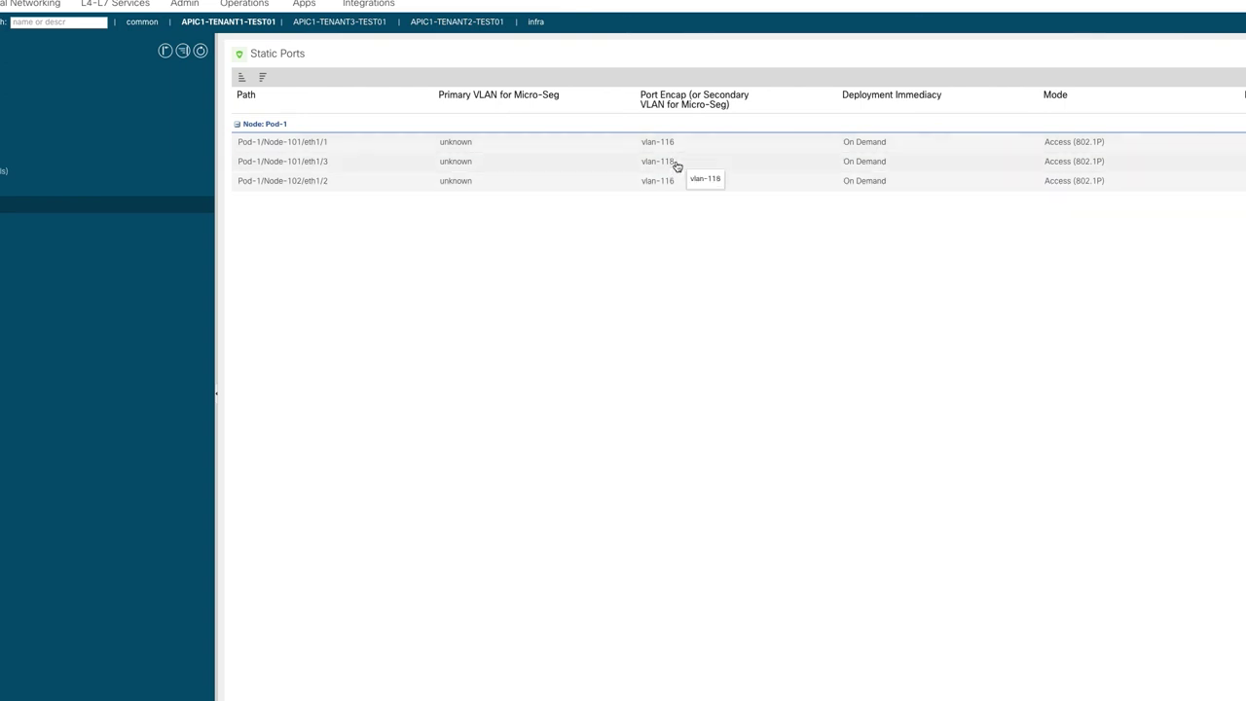
Step: Check the port encapsulation VLANs of Node-101 eth1/3 and eth1/1 in APIC's Static Ports table
click(677, 167)
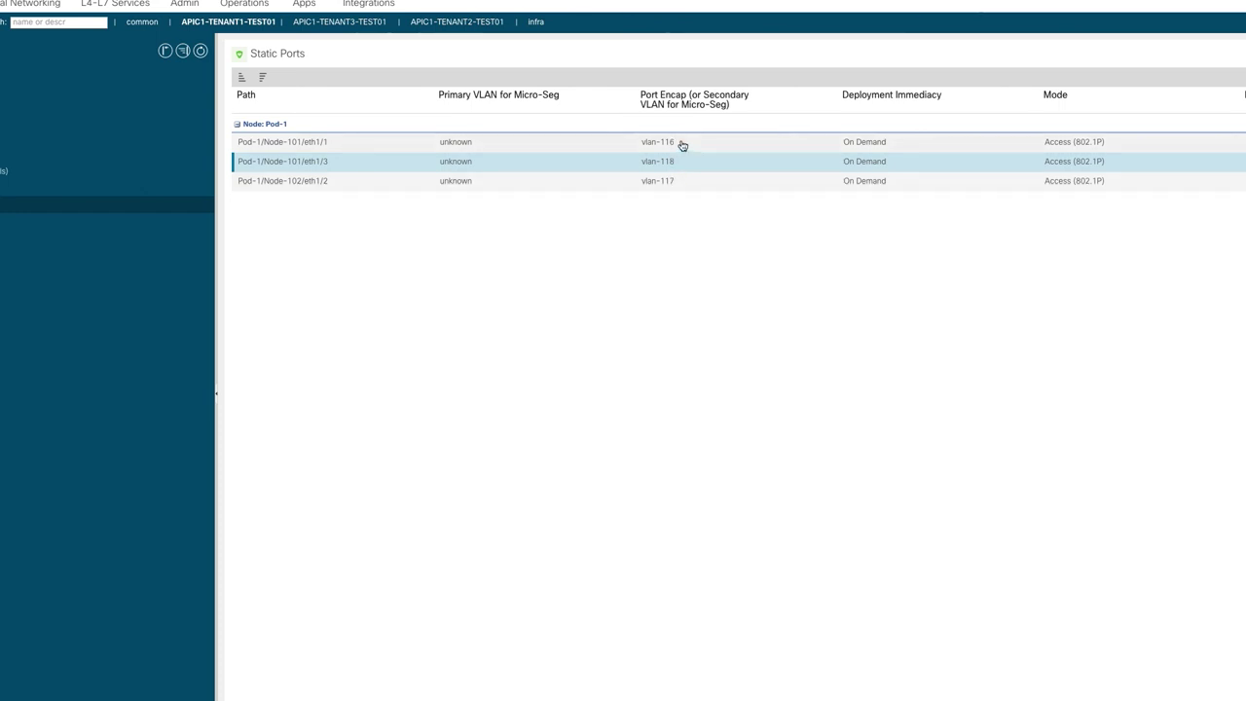
click(682, 145)
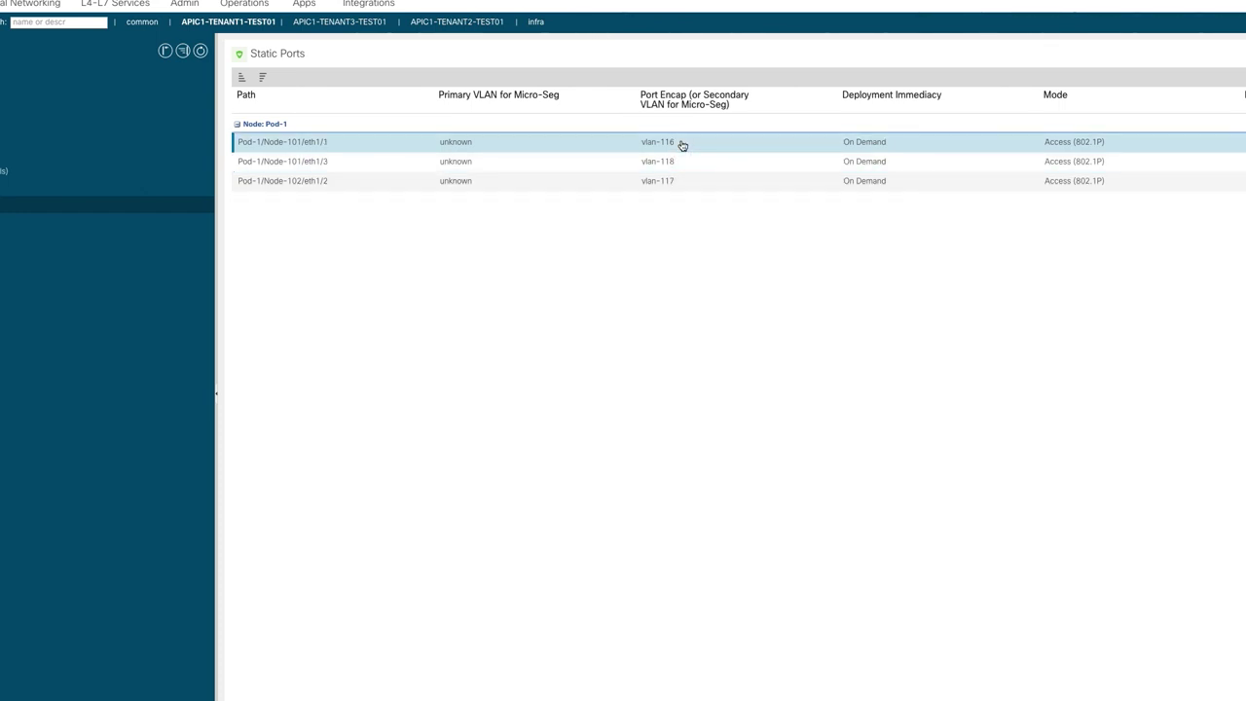